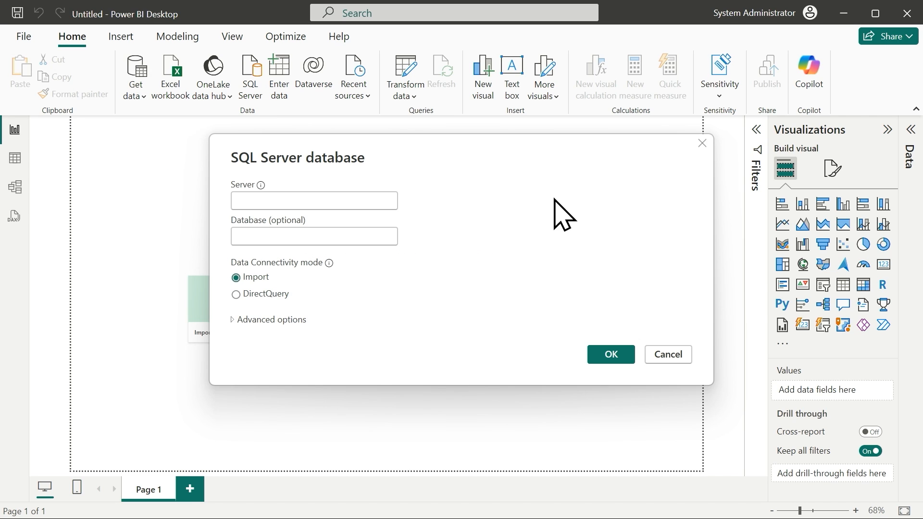
- Connect to the SQL Server DESKTOP-NN8DV1I\SQLEXPRESS using DirectQuery as the data connectivity mode
text(DESKTOP-NN8DV1I\SQLEXPRESS)
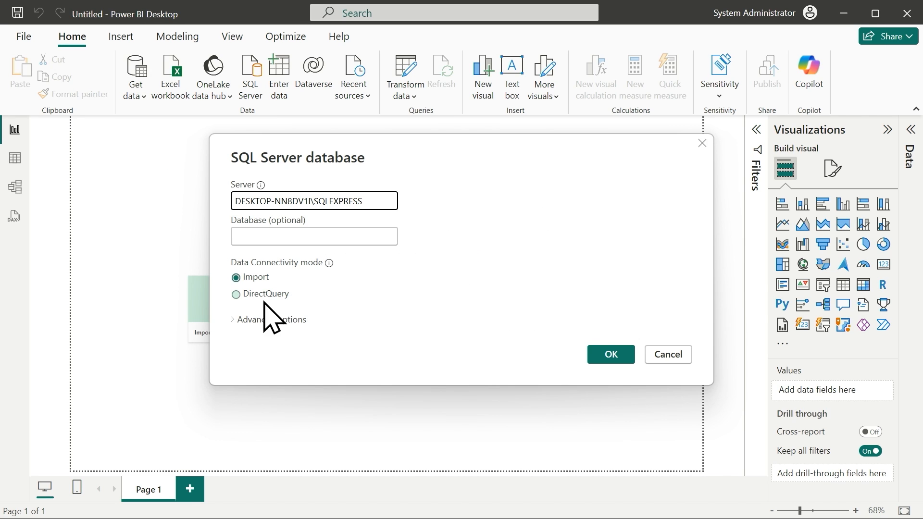
click(251, 295)
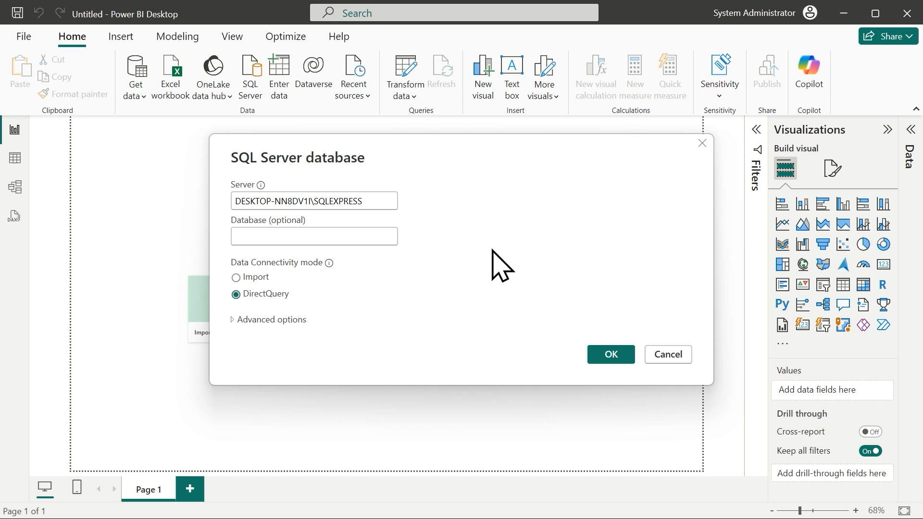
click(607, 358)
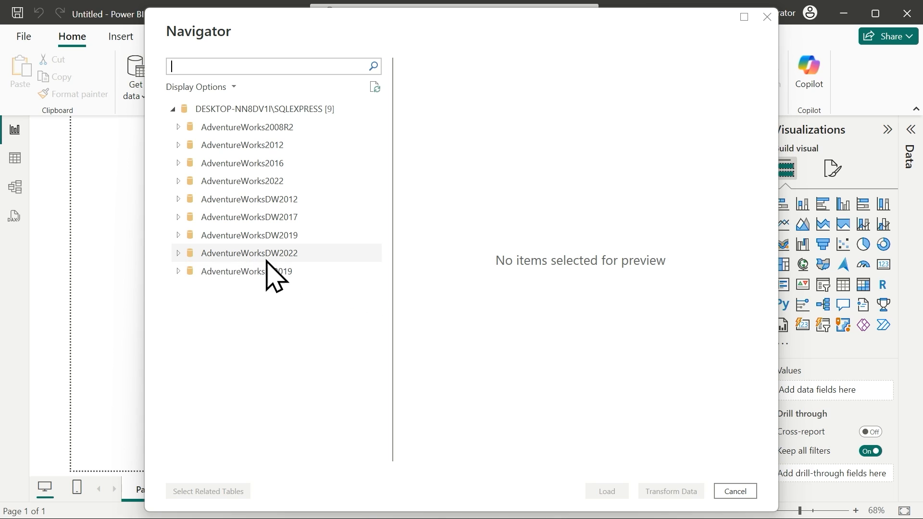
- Choose the FactInternetSales table in the AdventureWorksDW2022 database together with all its related tables
click(177, 254)
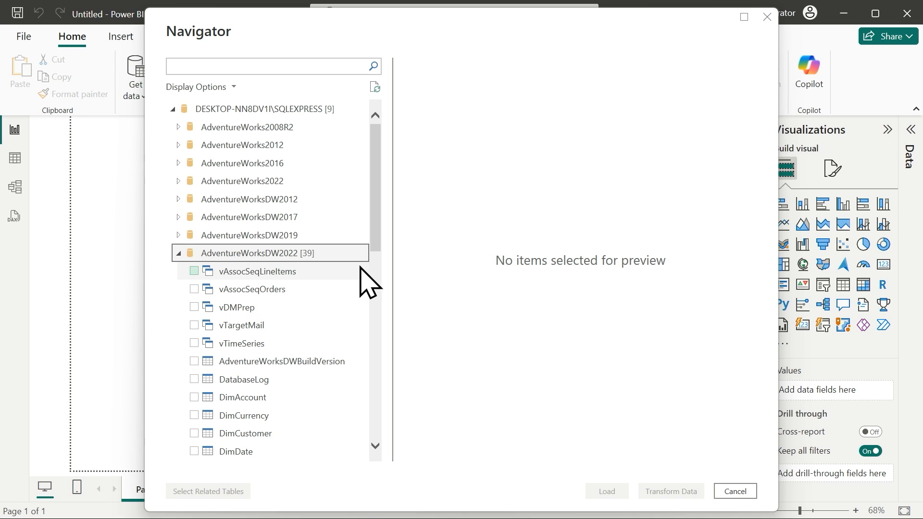
drag(381, 233, 370, 369)
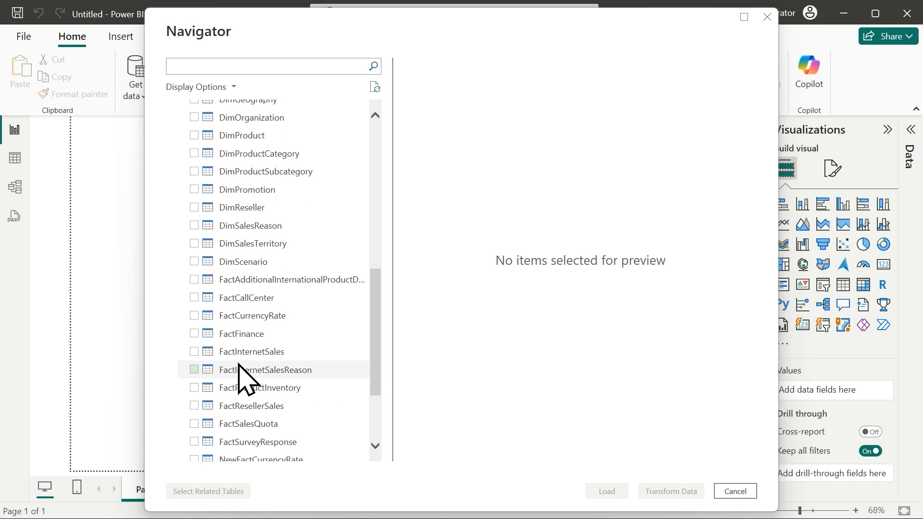
click(194, 354)
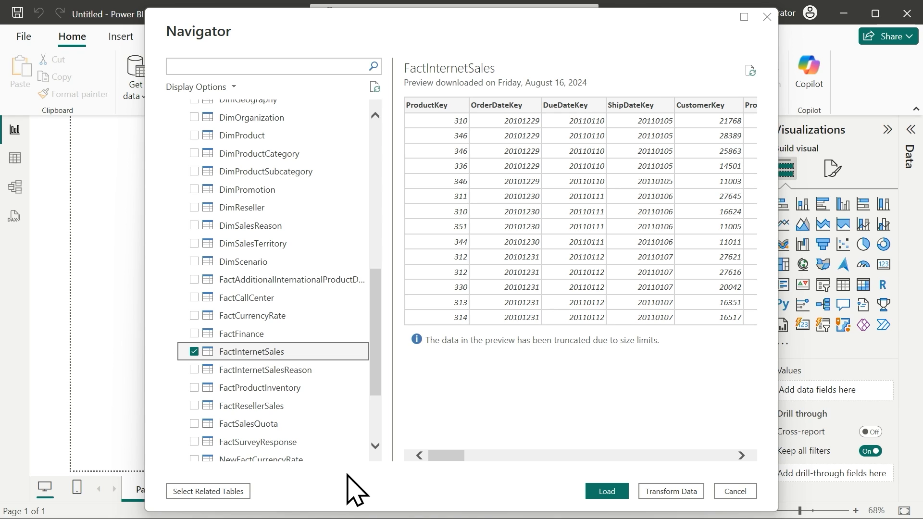
click(206, 495)
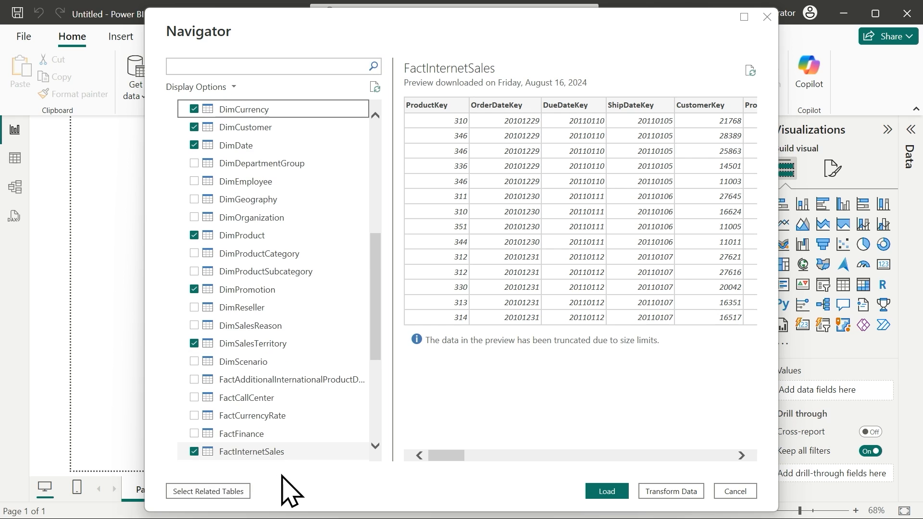
- Exclude FactInternetSalesReason, DimPromotion and DimCurrency from the table selection and load the remaining tables
scroll(378, 358, down, 2)
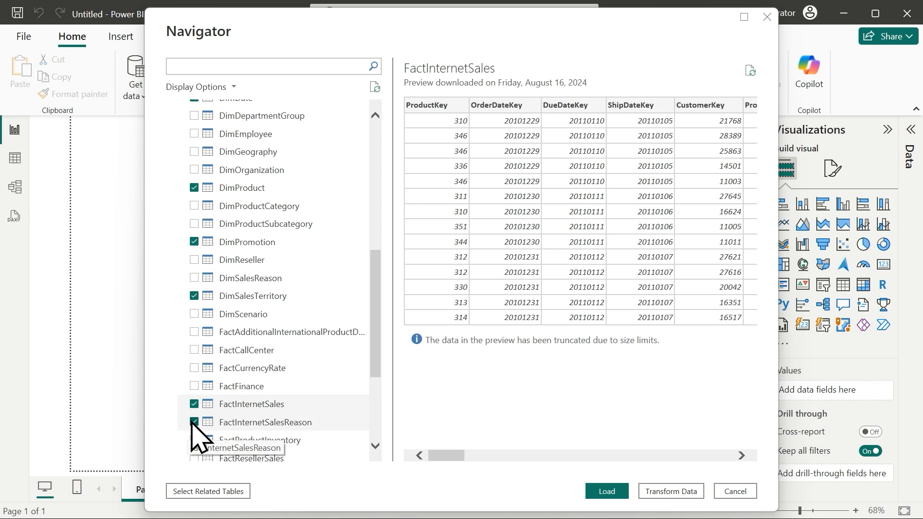
click(194, 422)
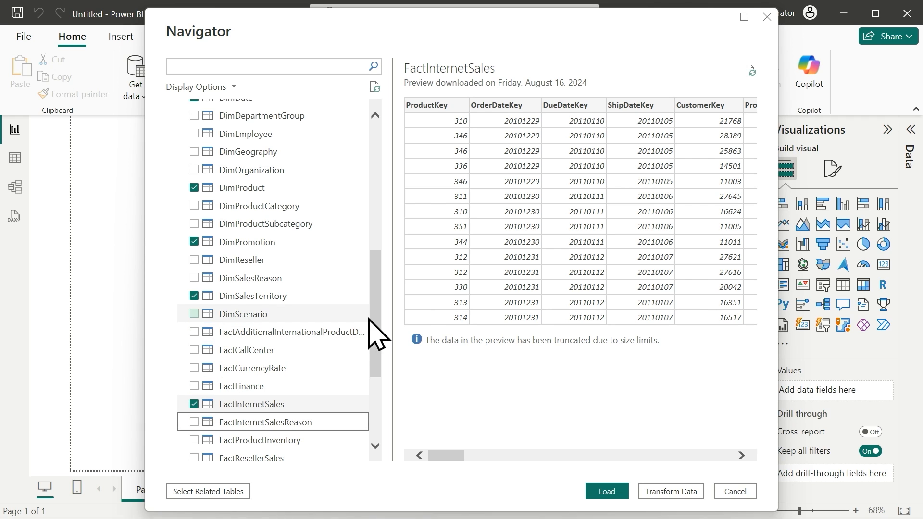
scroll(376, 312, up, 3)
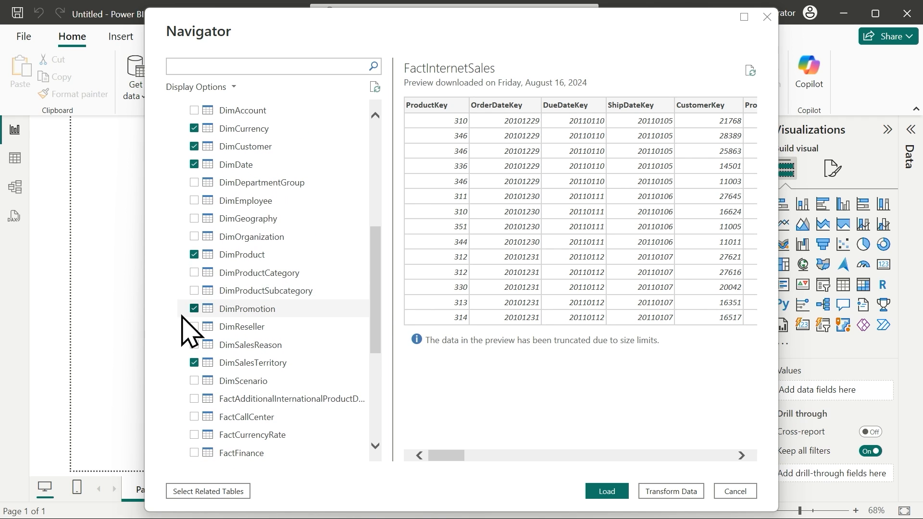
click(194, 309)
scroll(381, 294, up, 3)
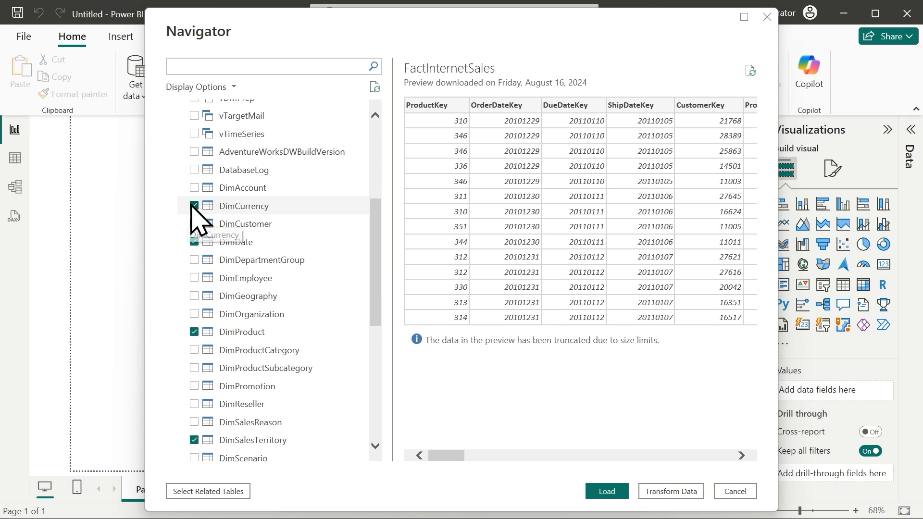
click(194, 205)
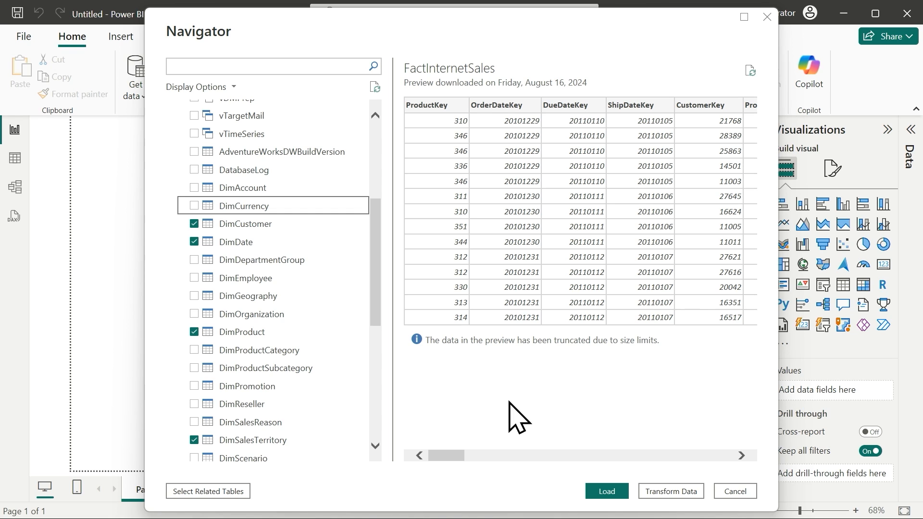
click(608, 491)
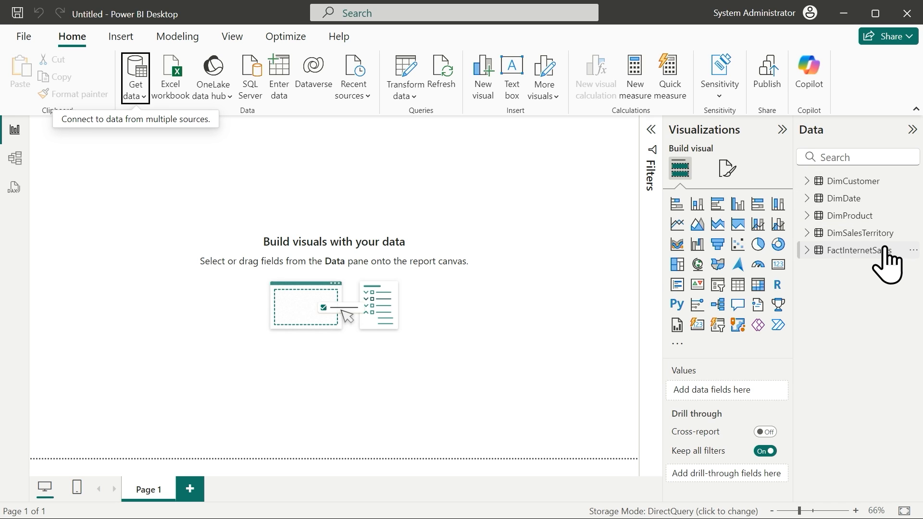
- Show the model diagram with Properties and Data collapsed and all tables fitted into view
click(15, 158)
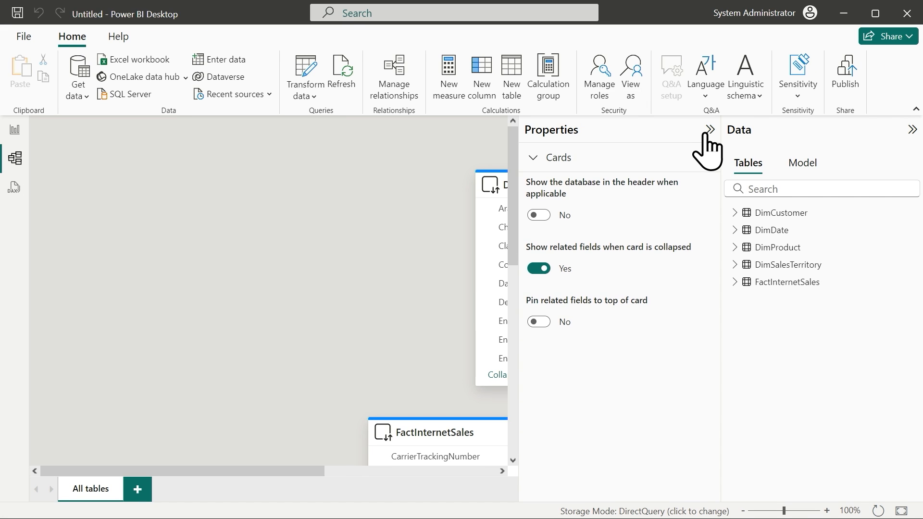
click(710, 129)
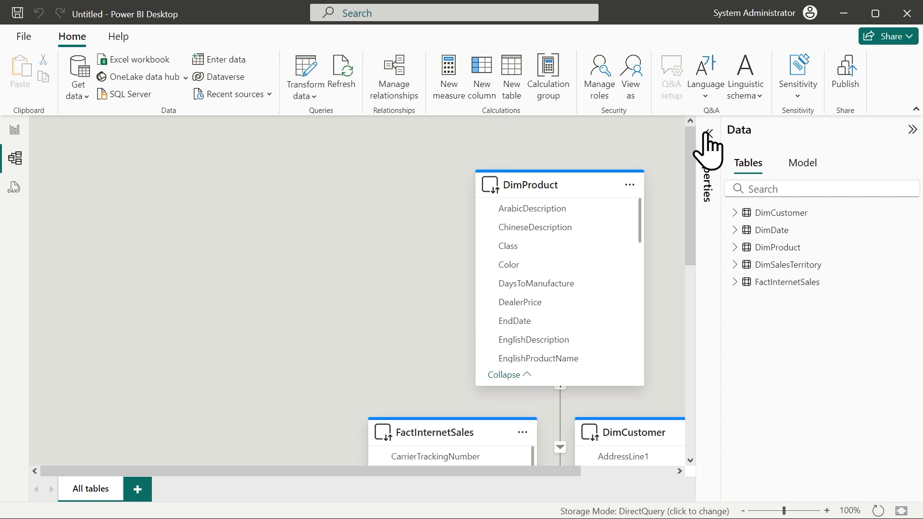
click(911, 131)
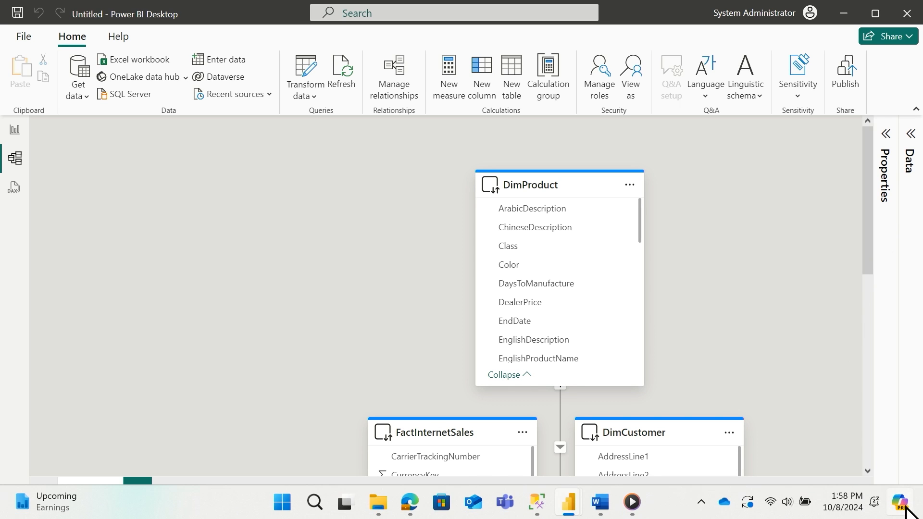
click(900, 511)
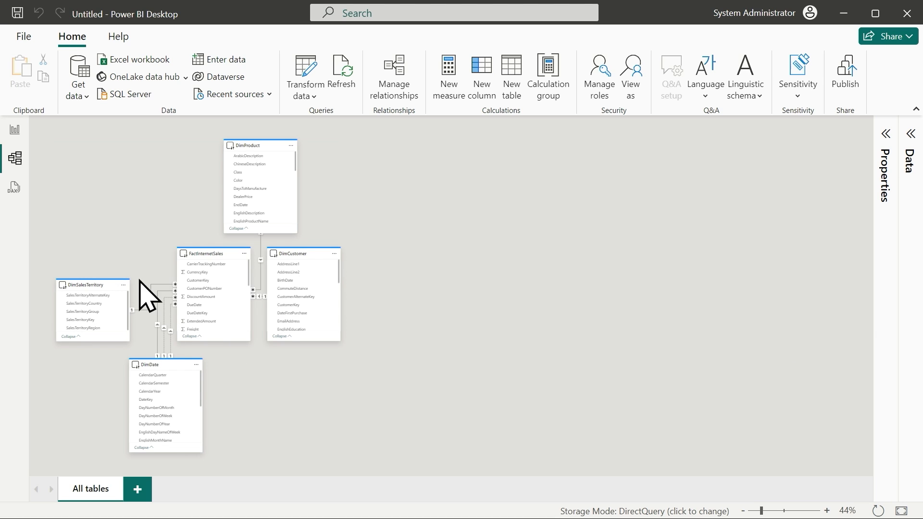
- Rearrange the diagram by moving DimSalesTerritory up beside DimProduct and DimCustomer farther to the right of FactInternetSales
mouse_move(77, 282)
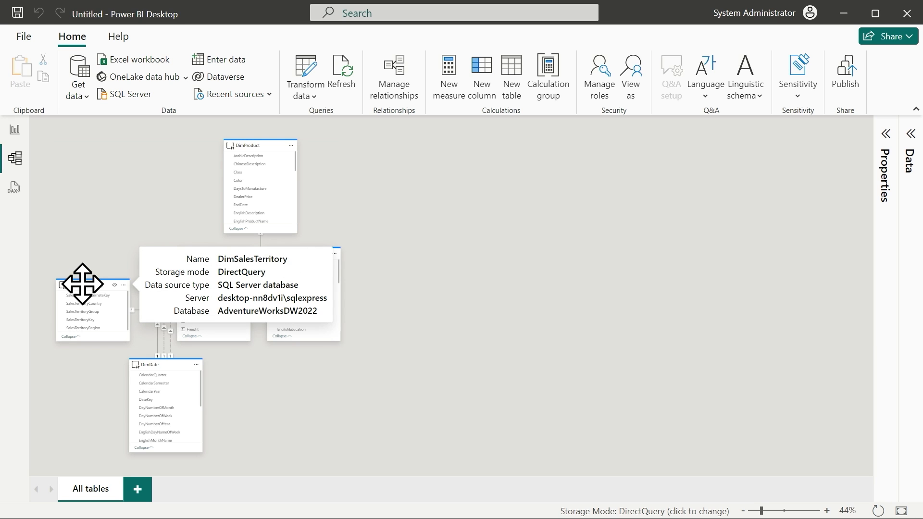
drag(80, 282, 92, 188)
mouse_move(310, 260)
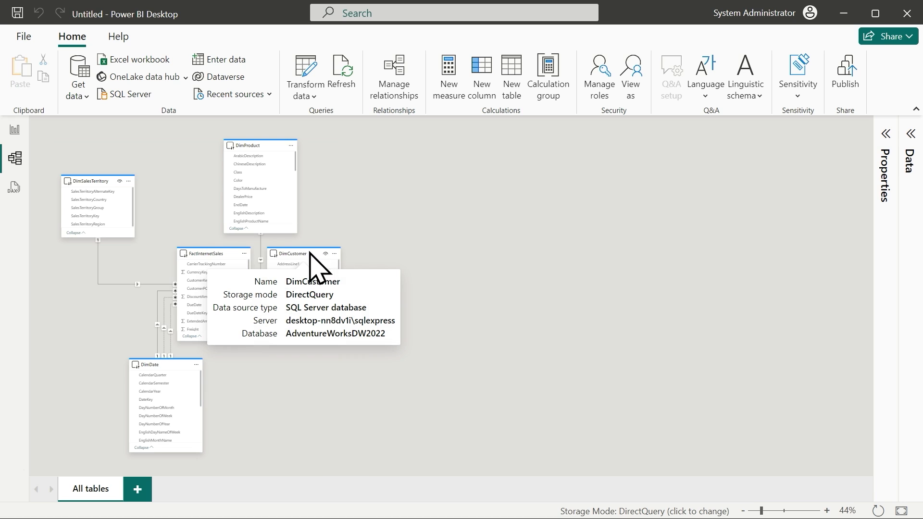
drag(303, 253, 415, 248)
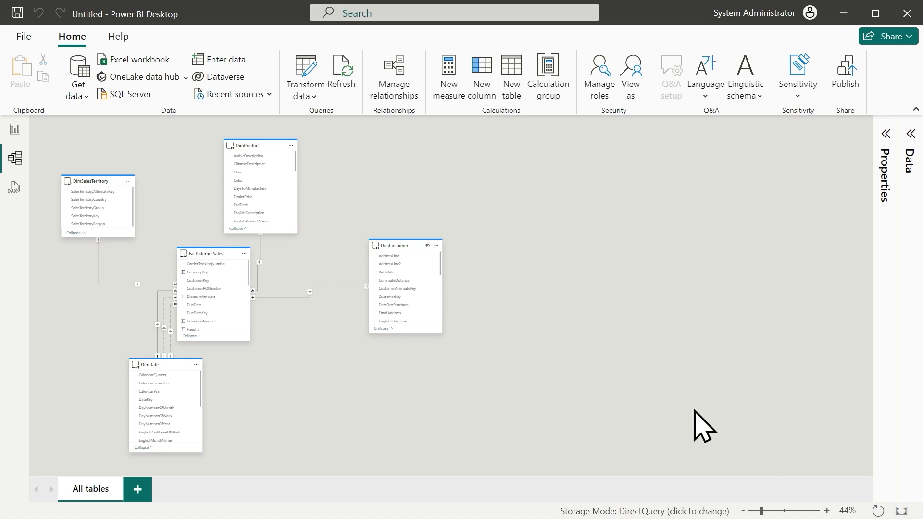
- Reposition the DimDate table to the lower left of FactInternetSales, below DimSalesTerritory, so its three relationship lines are spread out
click(827, 510)
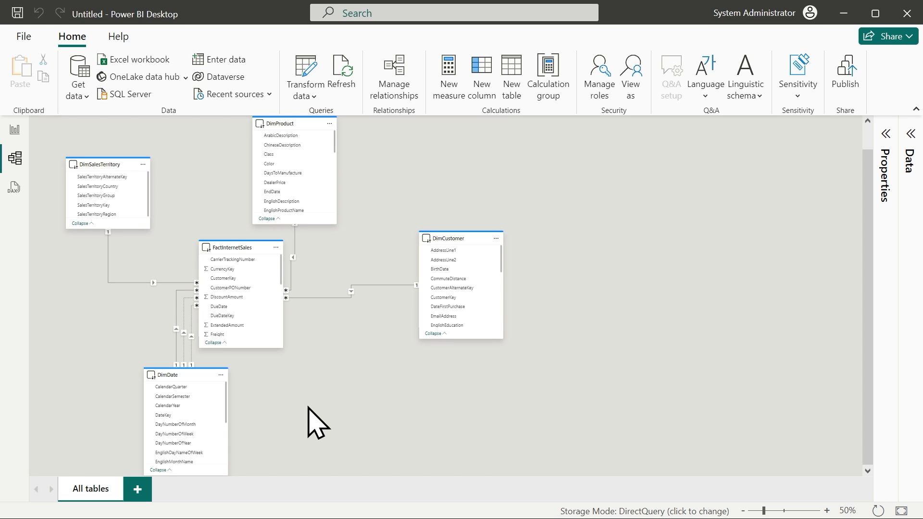
mouse_move(185, 385)
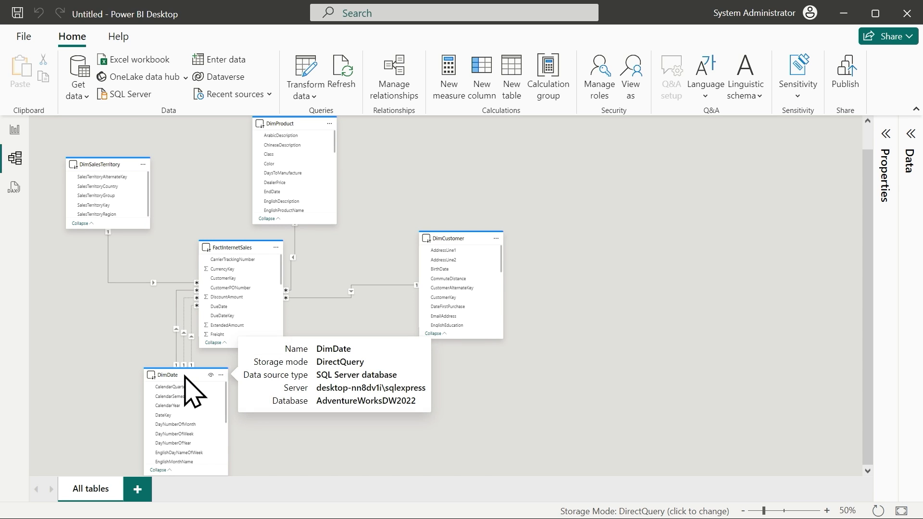
drag(183, 375, 99, 364)
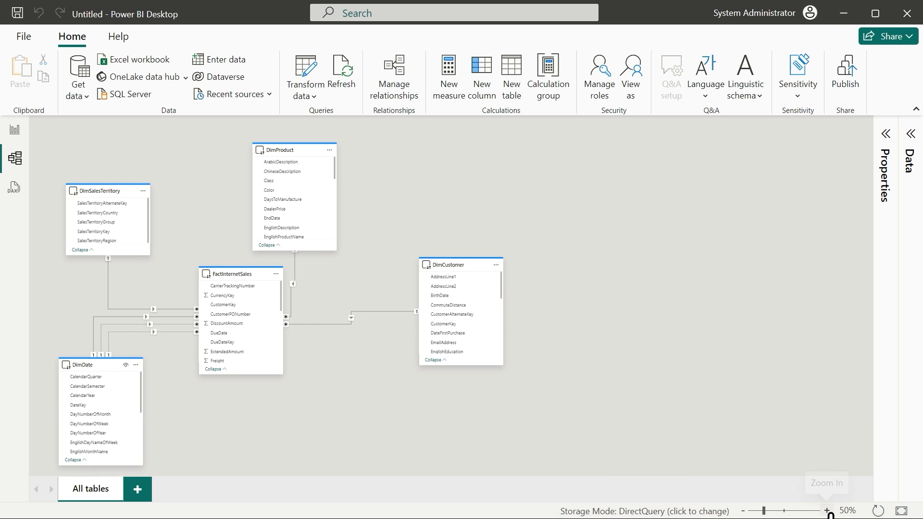
click(827, 510)
click(827, 510)
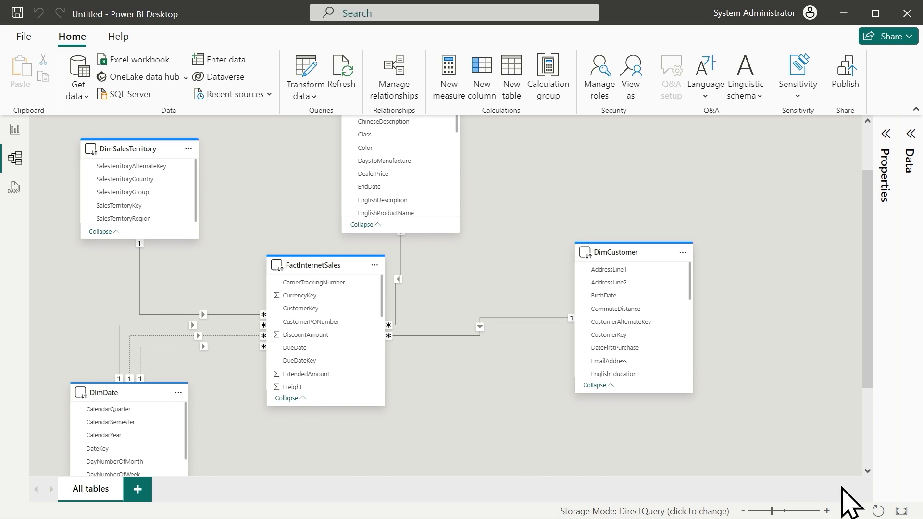
click(826, 510)
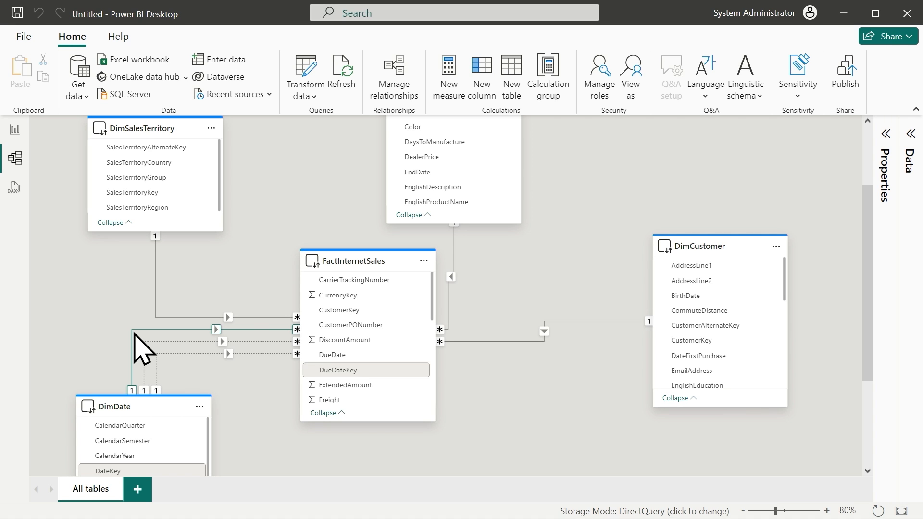
drag(124, 398, 85, 362)
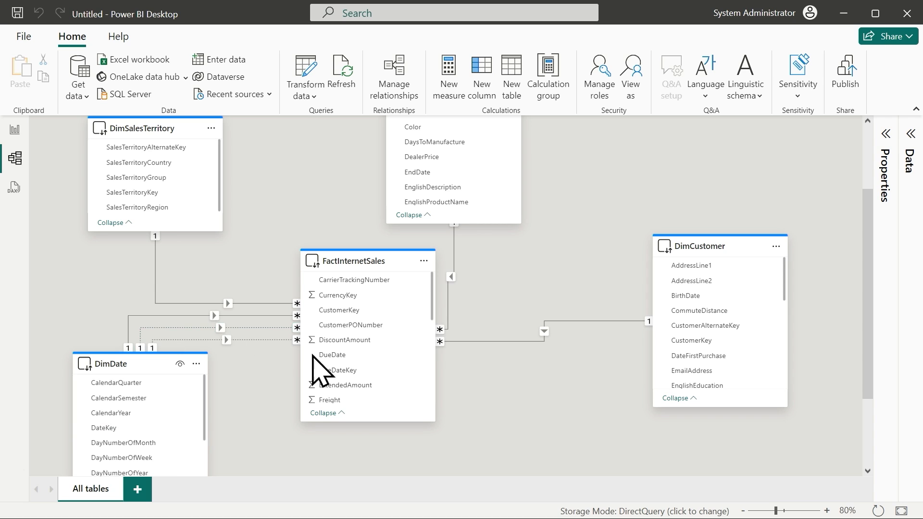
- Try to make the inactive OrderDateKey–DateKey relationship between FactInternetSales and DimDate active, and discard the edit
scroll(429, 302, down, 1)
drag(430, 303, 427, 347)
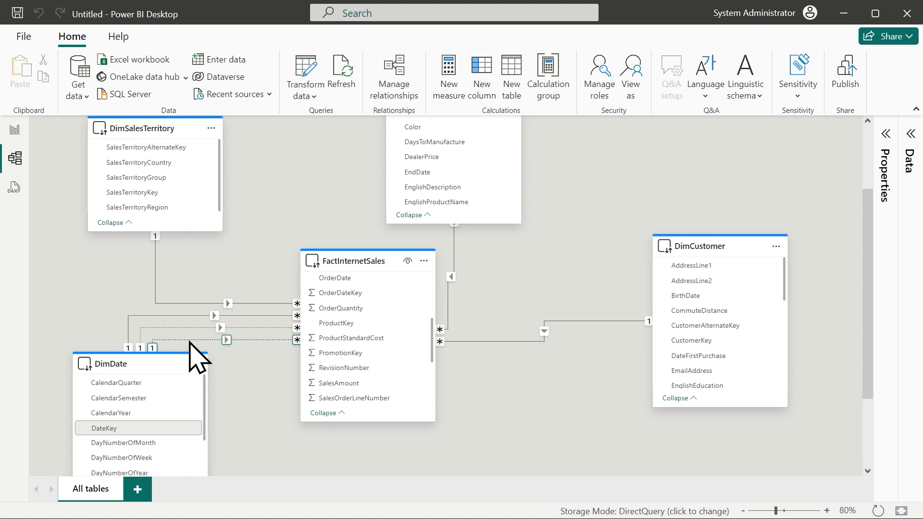
scroll(430, 358, down, 1)
scroll(432, 370, down, 3)
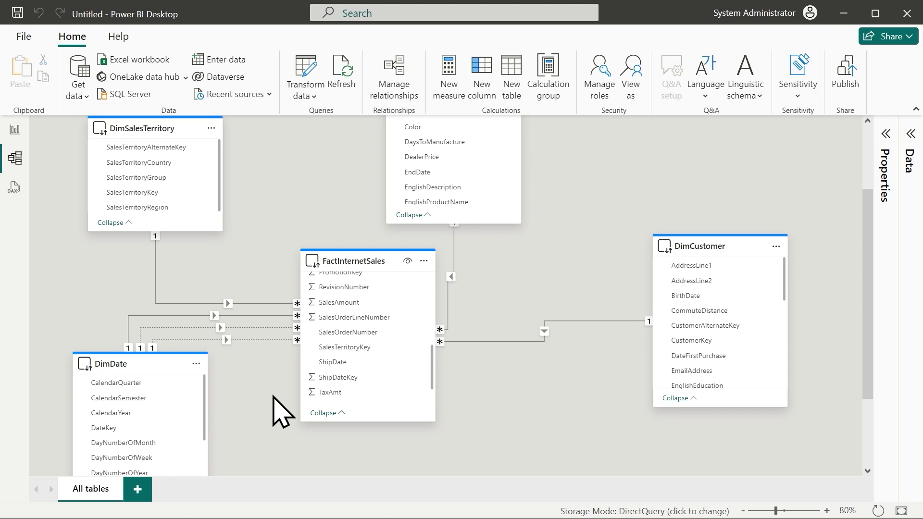
click(182, 329)
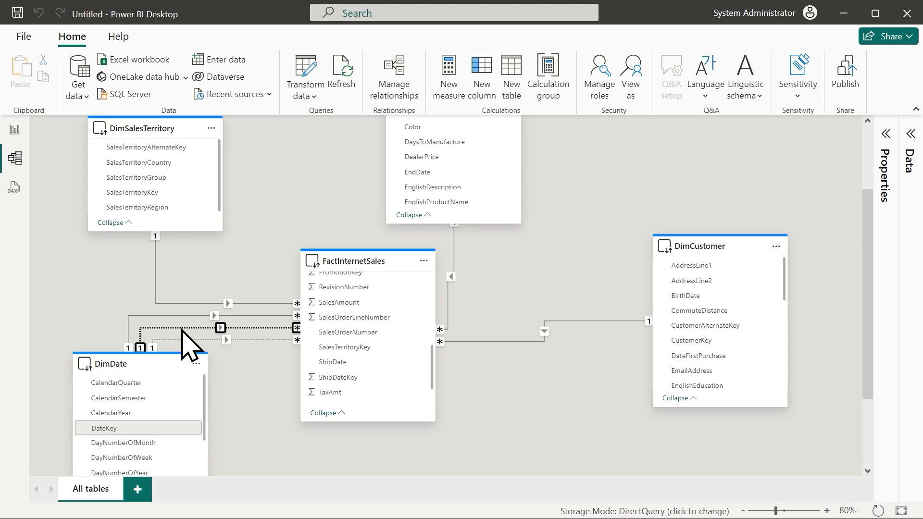
right_click(182, 328)
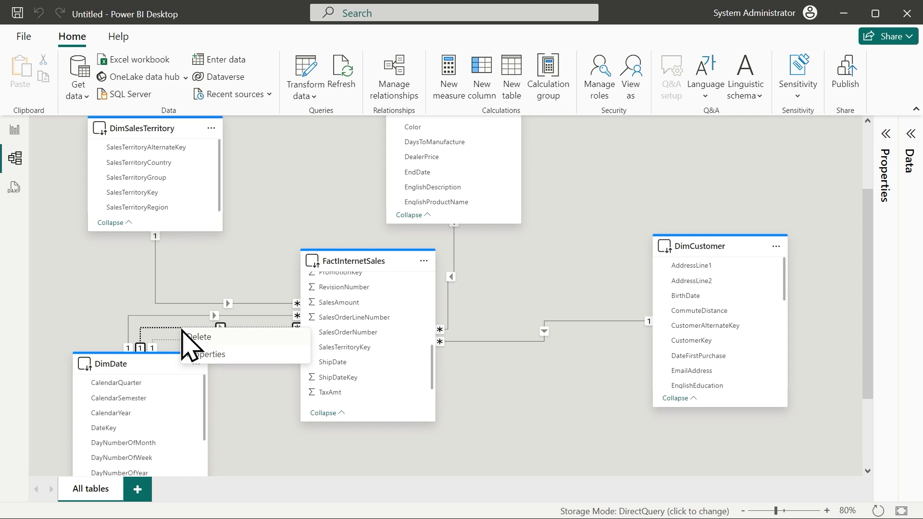
click(213, 356)
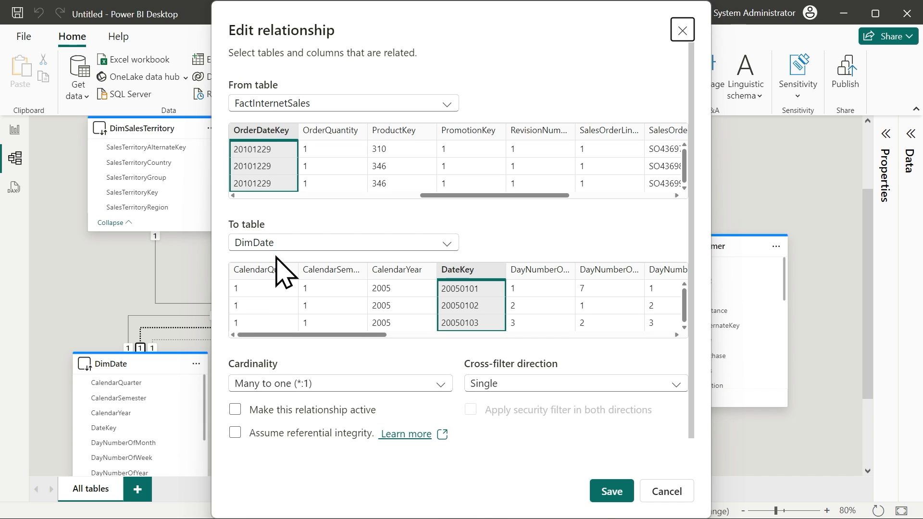
click(290, 412)
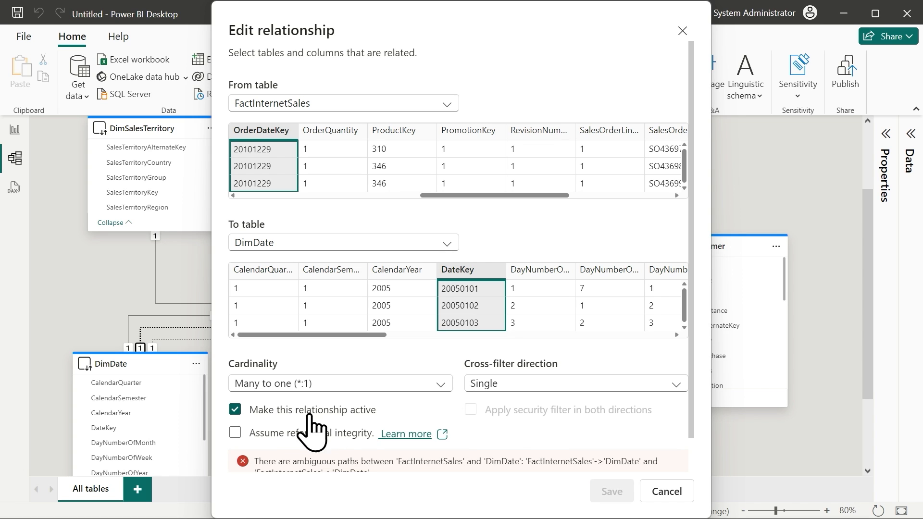
scroll(698, 408, down, 1)
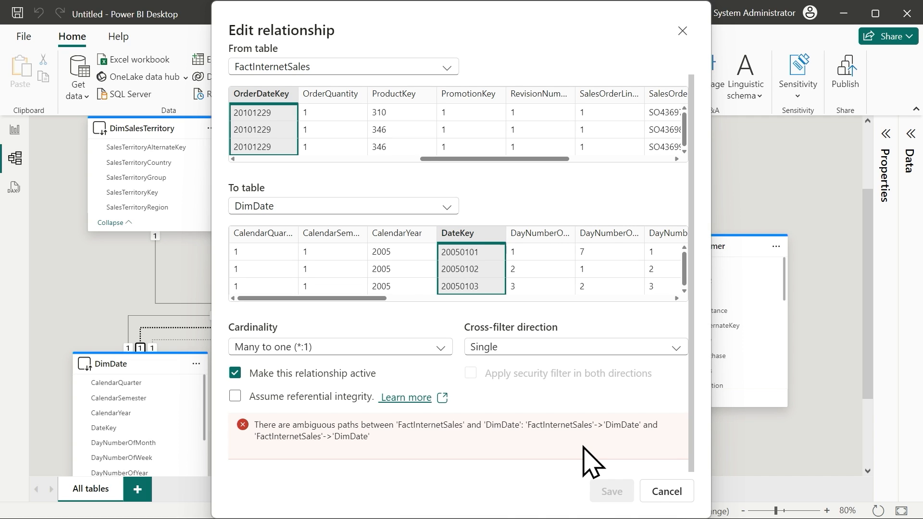
click(241, 376)
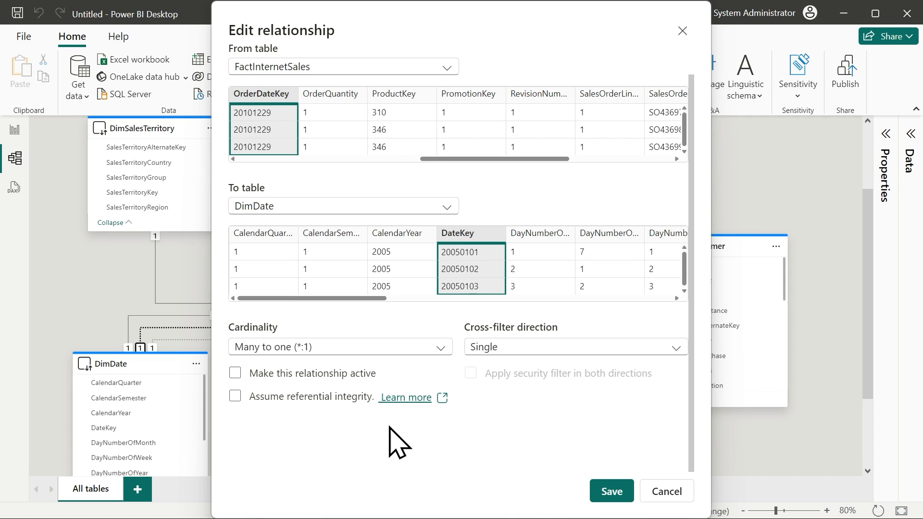
click(674, 492)
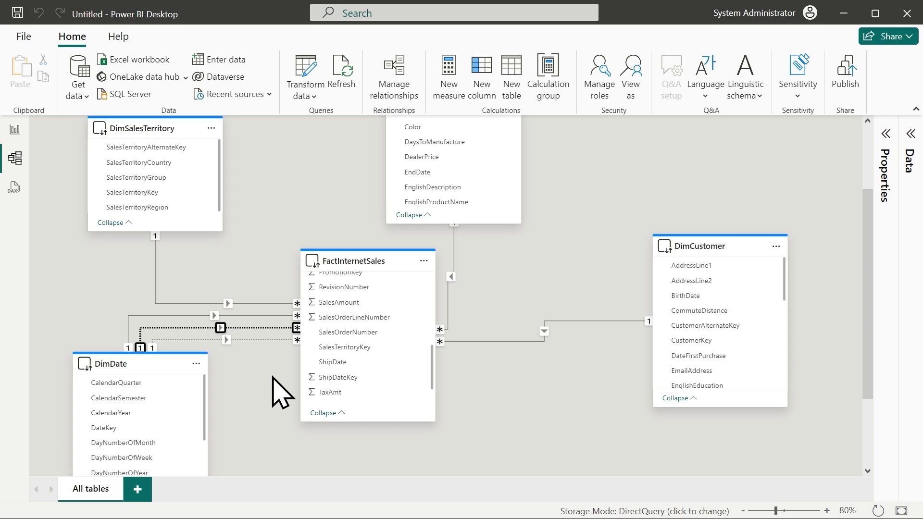
- Review the model's relationship list and the status options of the FactInternetSales (ShipDateKey)–DimDate relationship, and return to the diagram
click(400, 81)
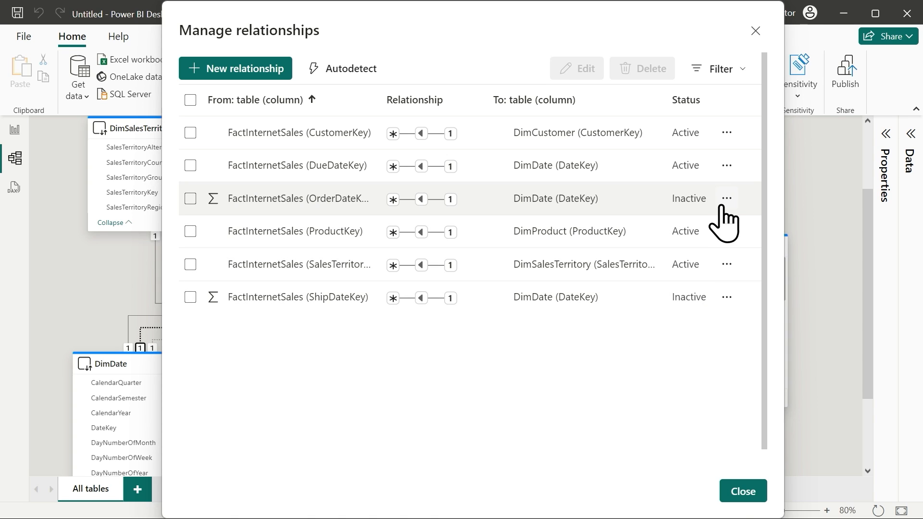
click(726, 298)
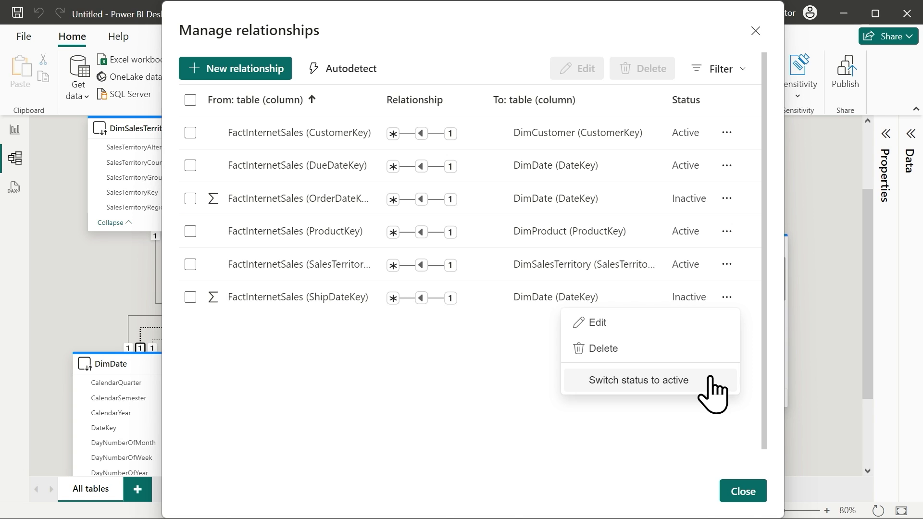
click(743, 492)
click(245, 391)
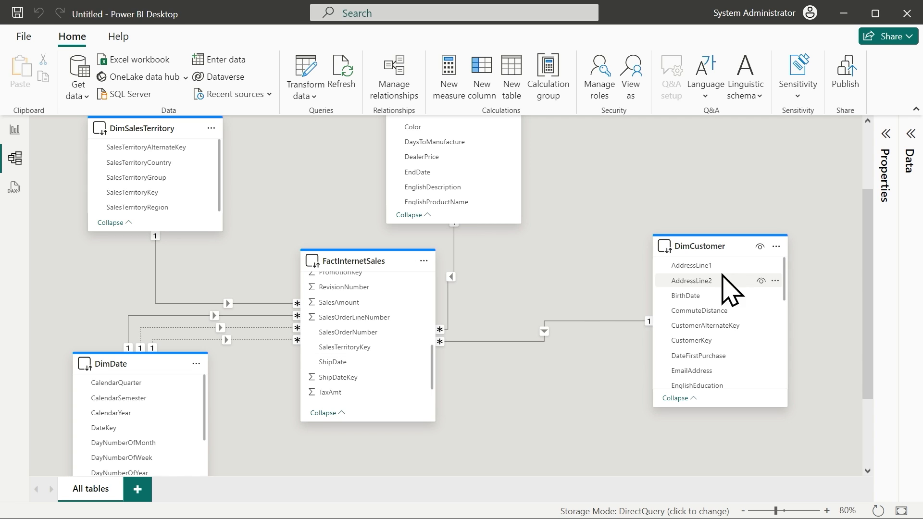
- Move the DimCustomer table closer to FactInternetSales and slightly lower in the diagram
mouse_move(720, 245)
drag(720, 244, 601, 269)
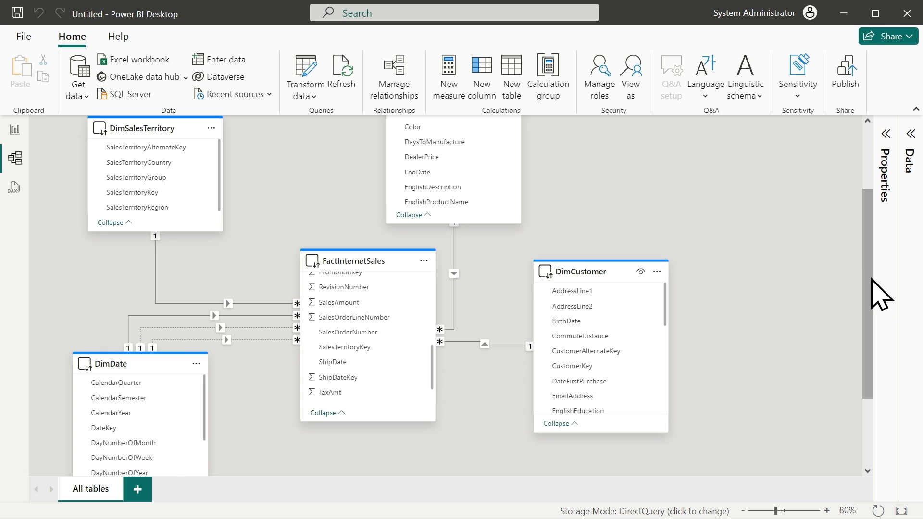
drag(869, 279, 849, 265)
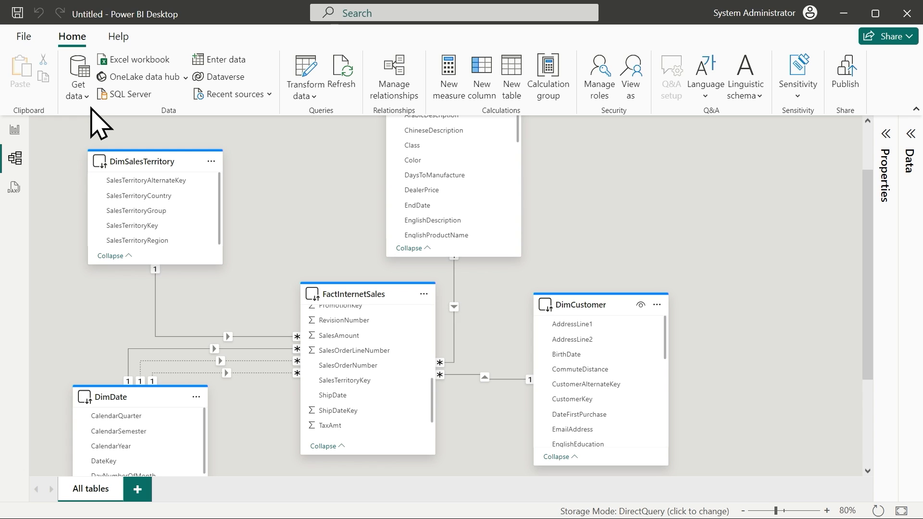
- Connect to the SQL Server DESKTOP-NN8DV1I\SQLEXPRESS using Import as the data connectivity mode
click(87, 97)
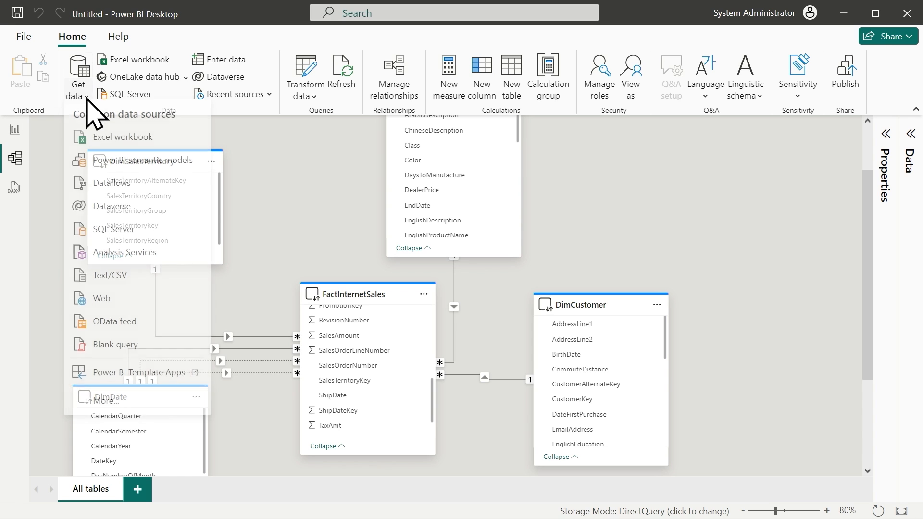
click(103, 233)
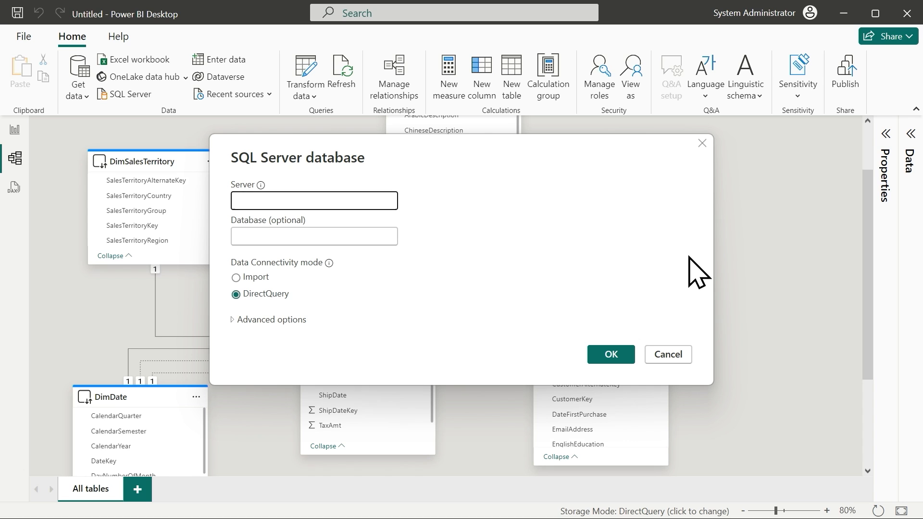
text(DESKTOP-NN8DV1I\SQLEXPRESS)
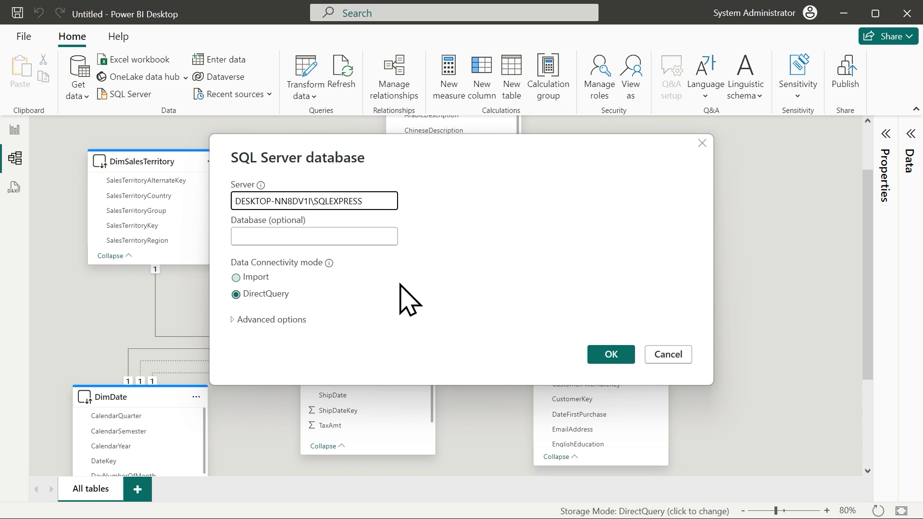
click(256, 279)
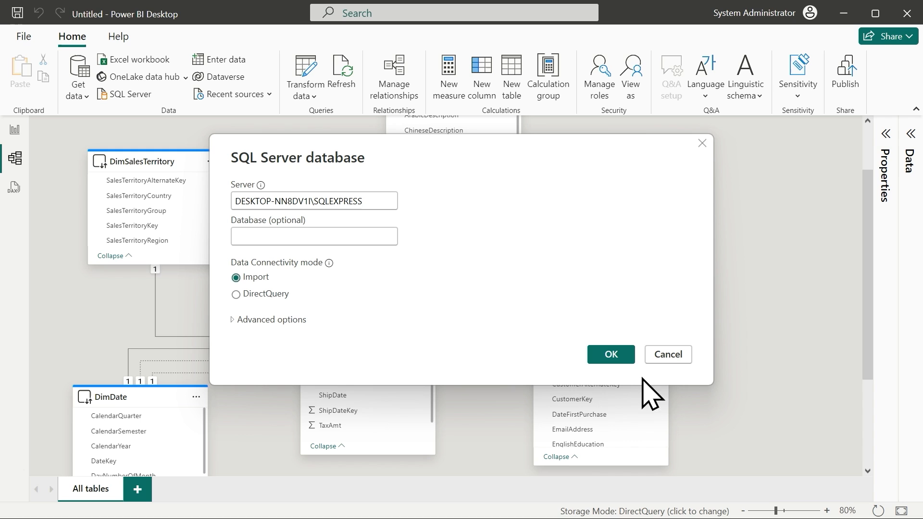
click(605, 354)
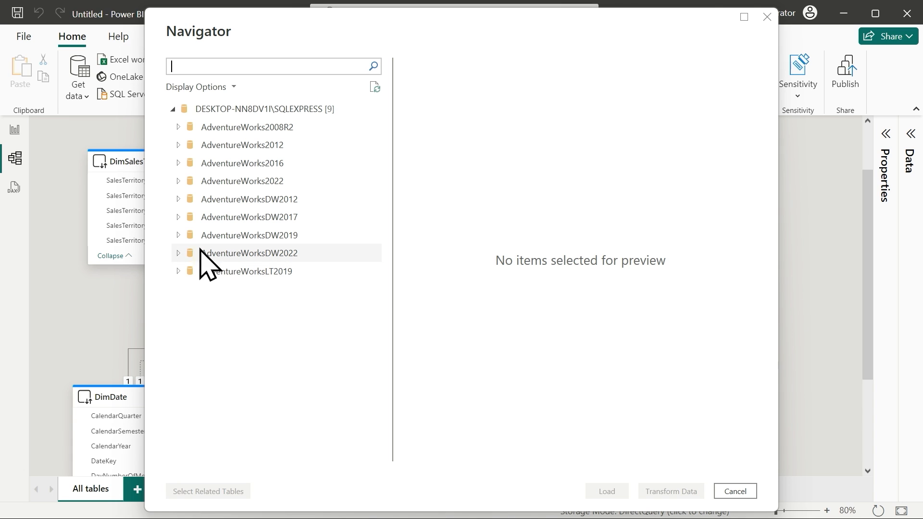
- Load the DimCurrency table from AdventureWorksDW2022 and place it above DimCustomer in the diagram
click(176, 254)
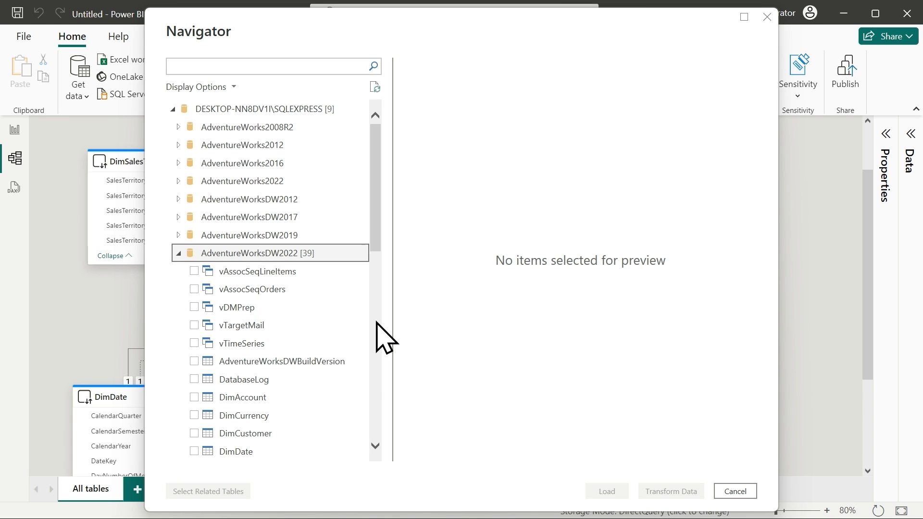
scroll(377, 230, down, 3)
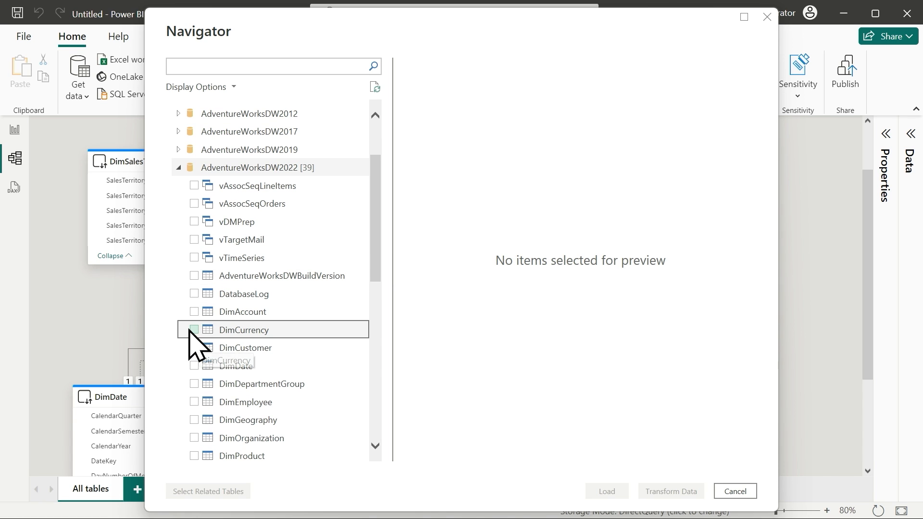
click(192, 331)
click(194, 330)
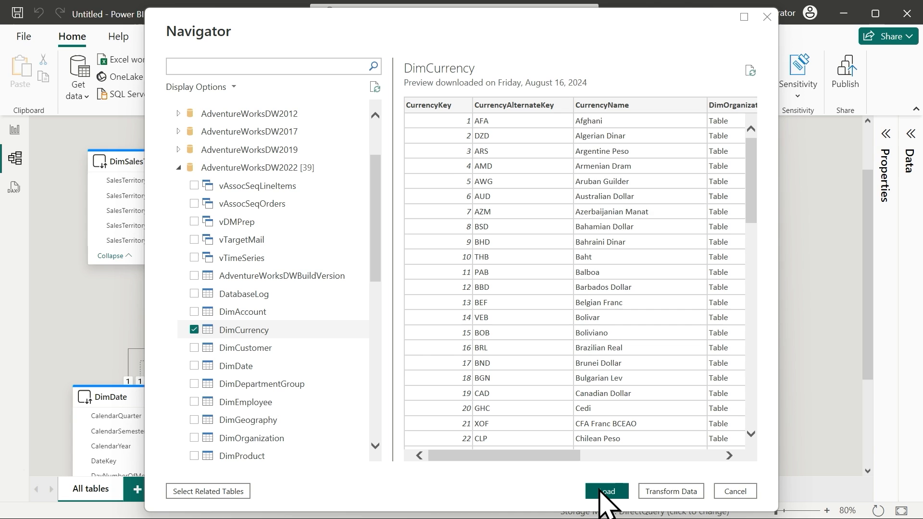
click(601, 491)
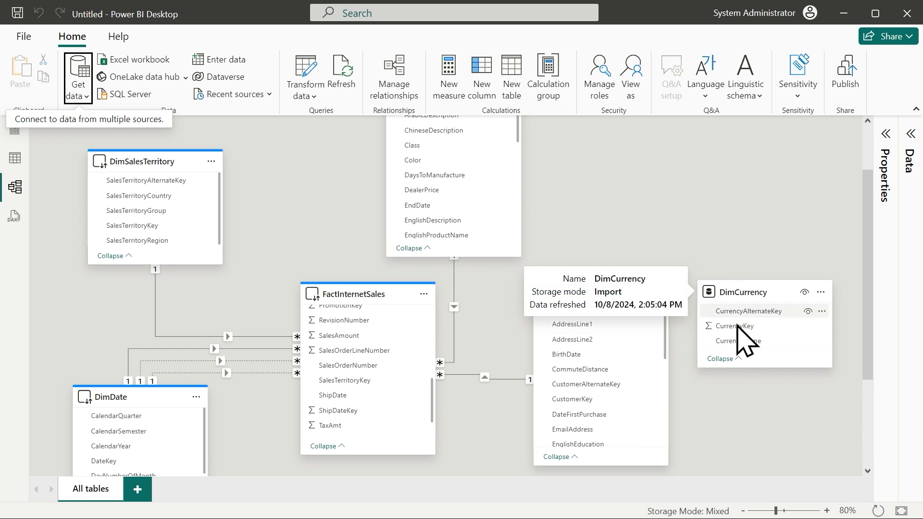
drag(748, 288, 606, 156)
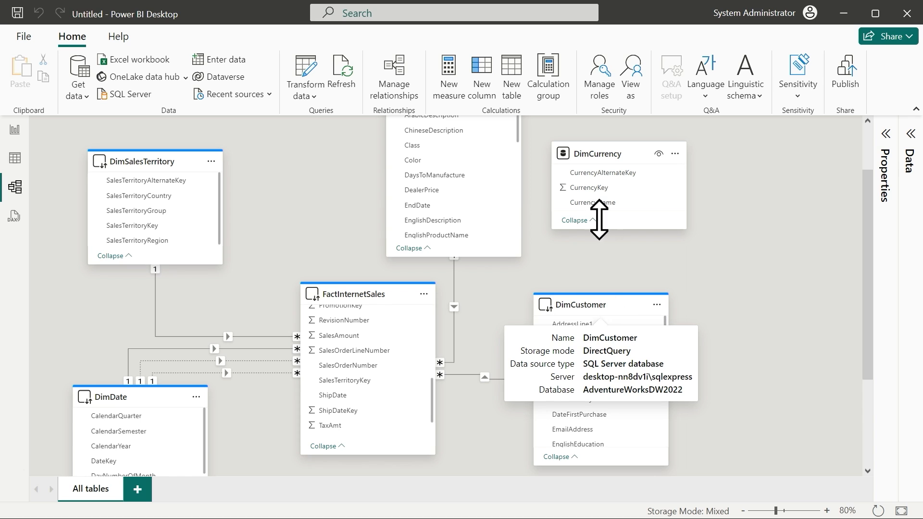
mouse_move(599, 153)
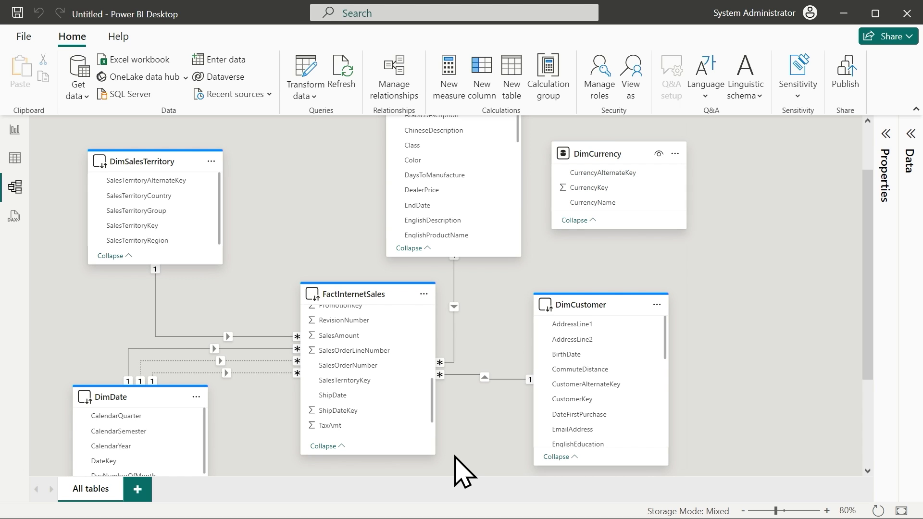
- Create an active one-to-many relationship from DimCurrency's CurrencyKey to FactInternetSales' CurrencyKey with Single cross-filter direction
click(612, 191)
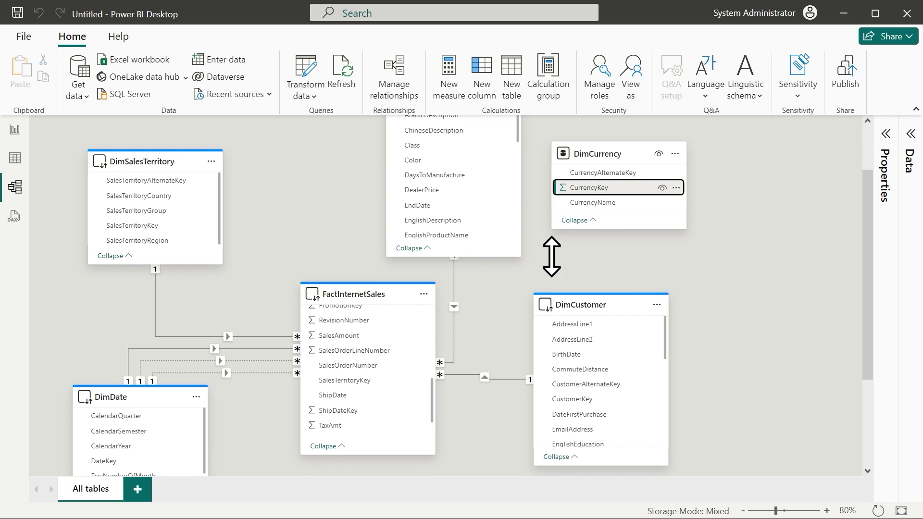
scroll(404, 413, up, 5)
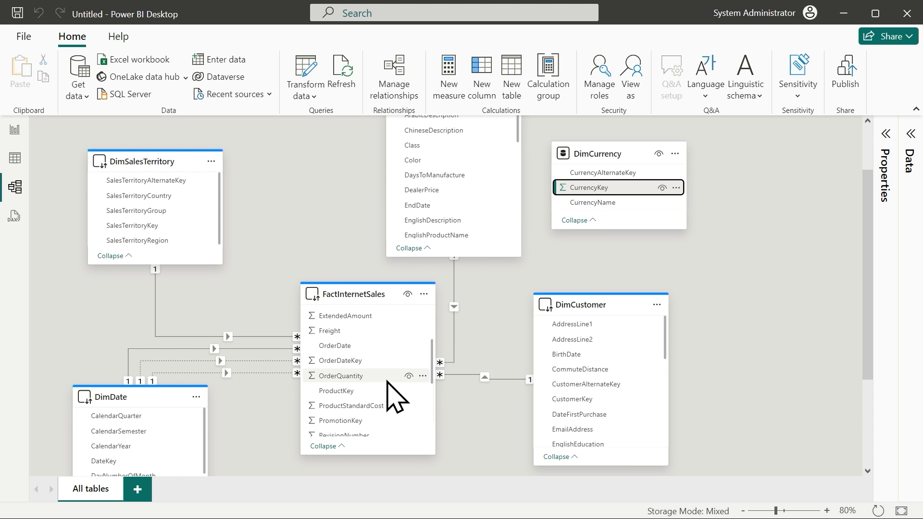
scroll(387, 382, up, 5)
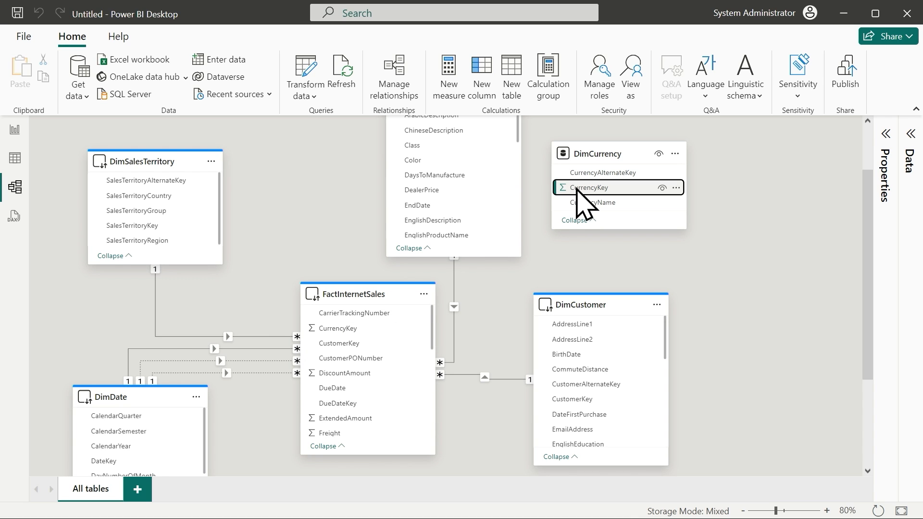
drag(578, 190, 347, 331)
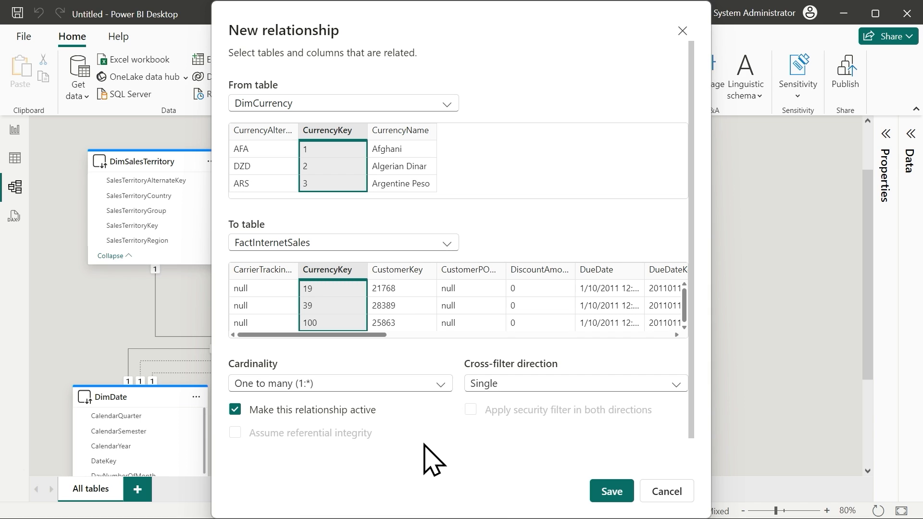
click(677, 387)
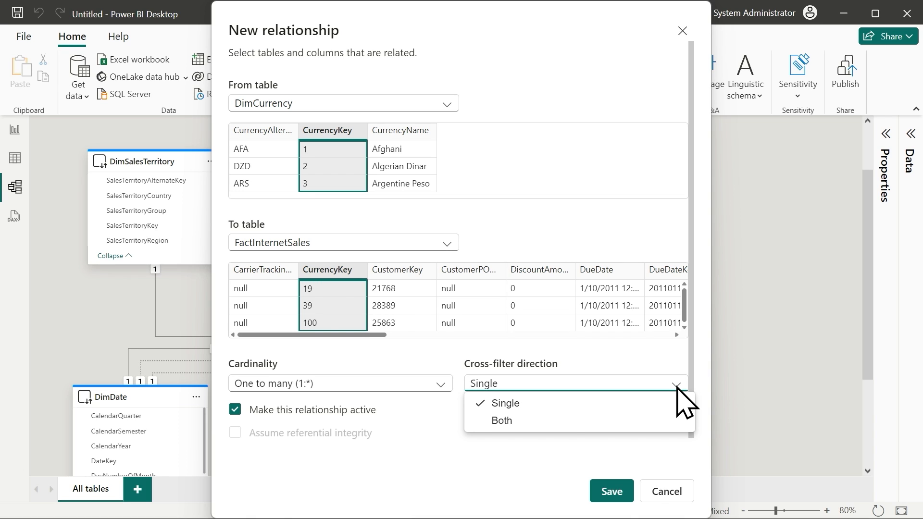
click(455, 463)
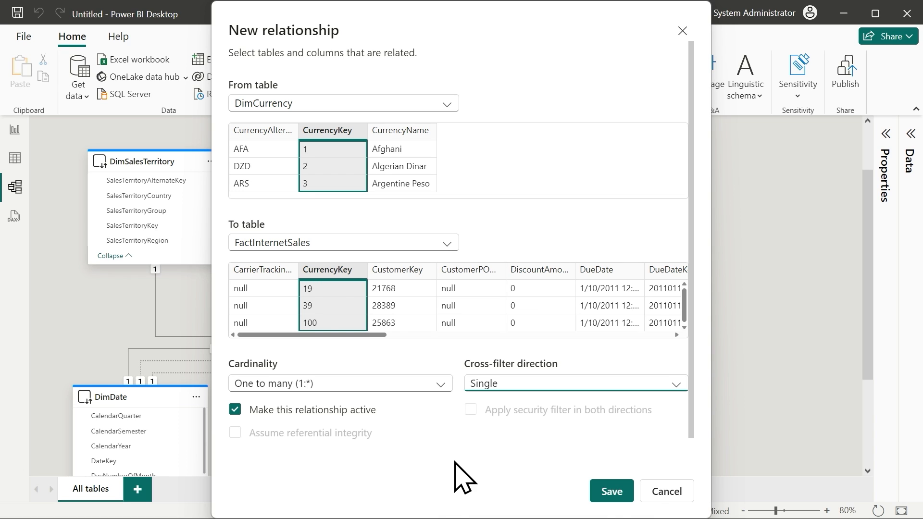
click(619, 496)
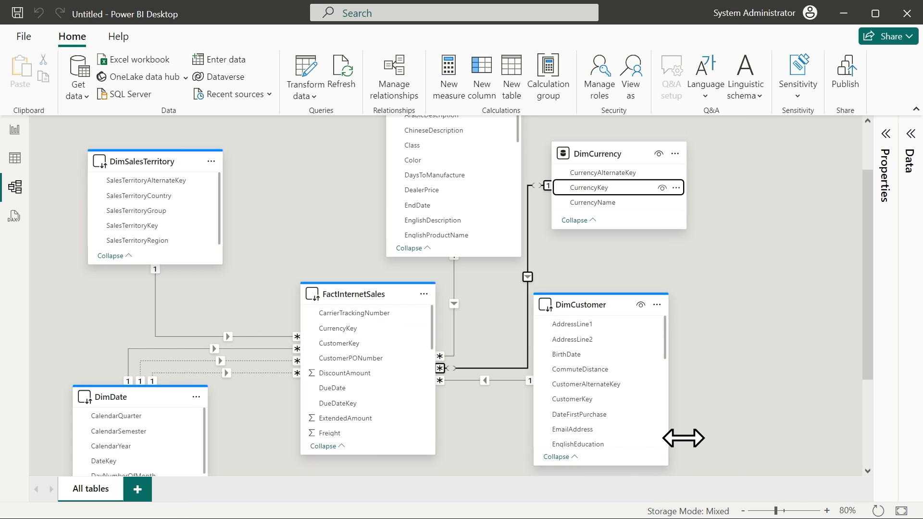
click(775, 375)
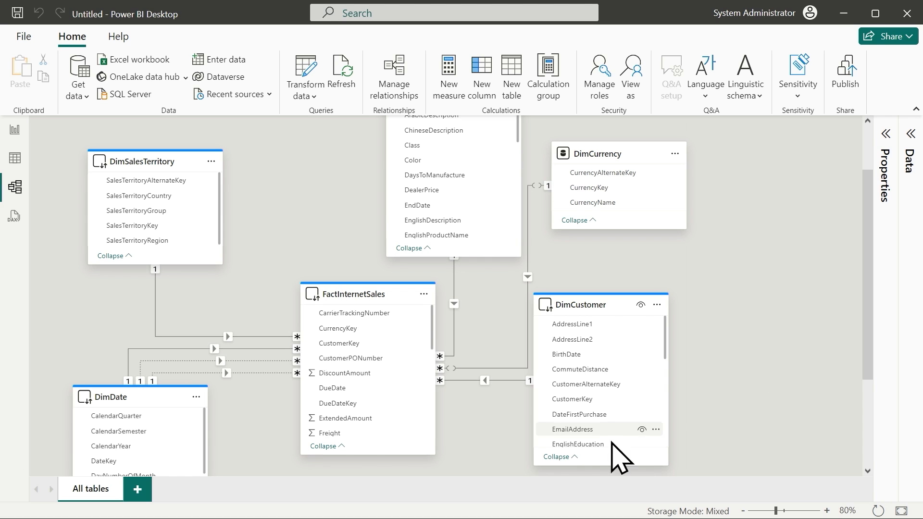